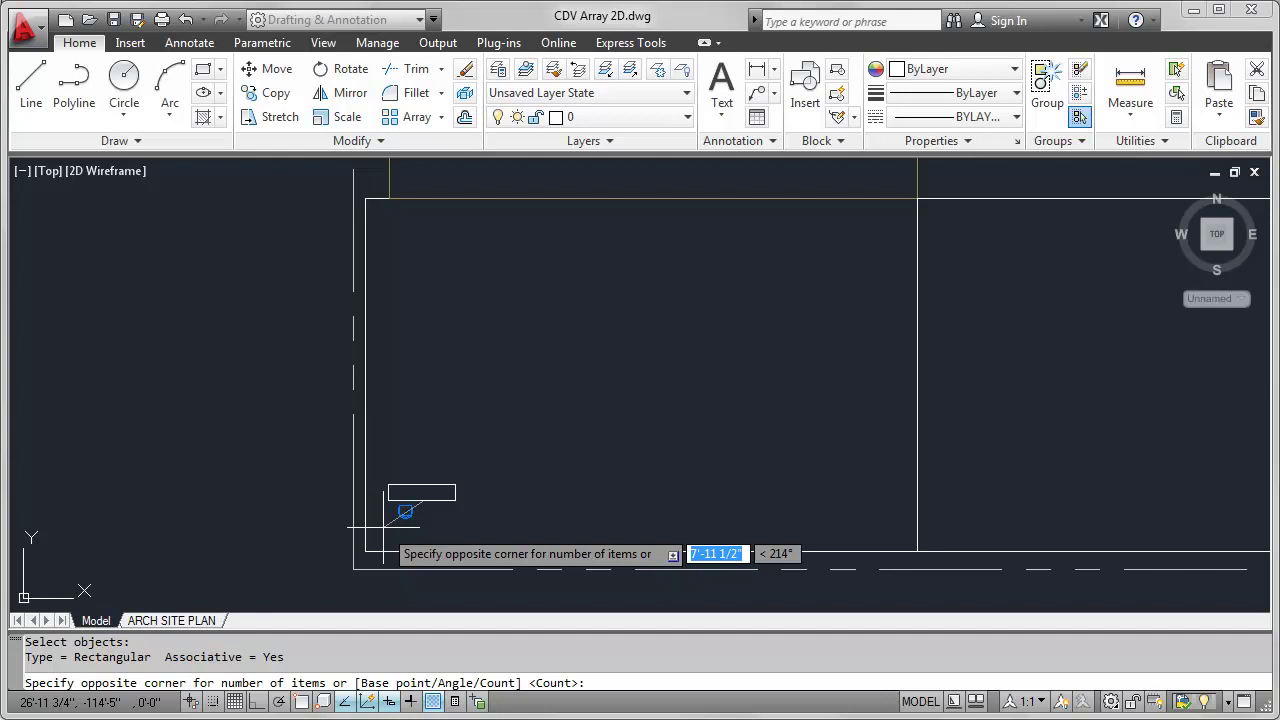
Finish the 5×5 desk-and-chair array by setting its item count and spacing, then select it.
left_click(868, 251)
left_click(848, 269)
left_click(898, 425)
left_click(764, 370)
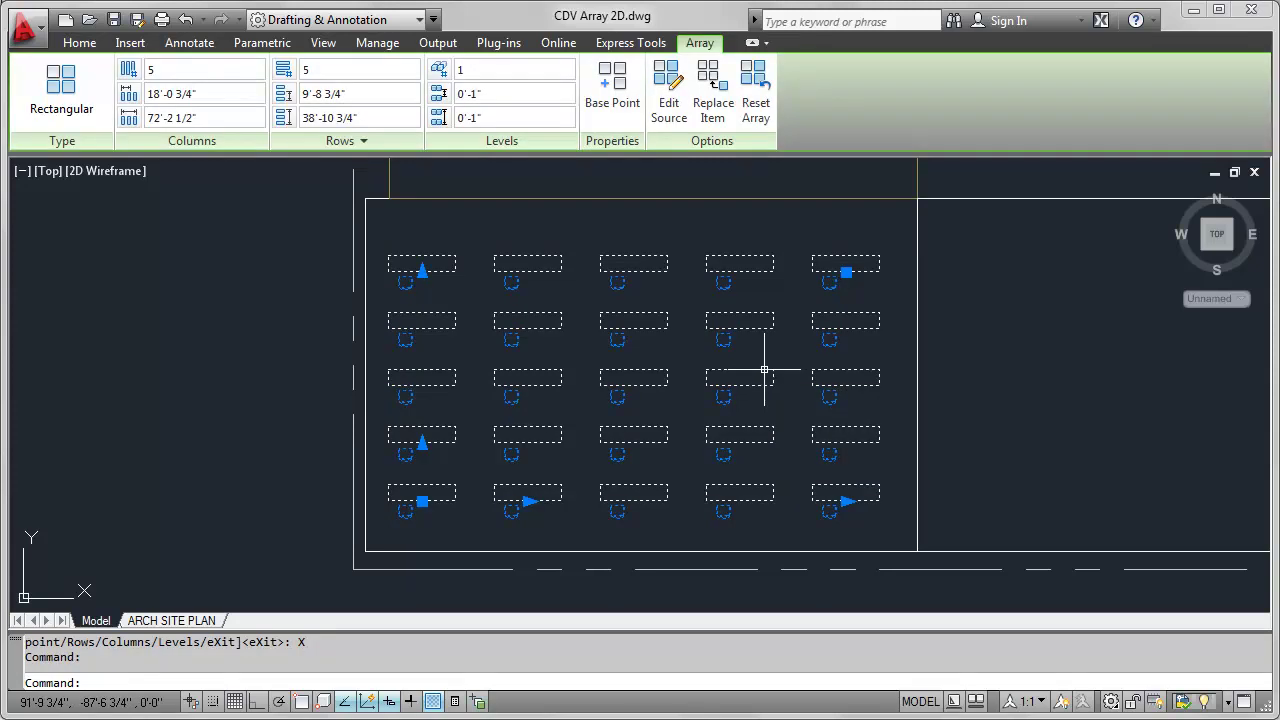
Change the desk array's row spacing to 10' and column spacing to 18', then deselect it.
mouse_move(422, 444)
left_click(422, 444)
type("10'")
key("Return")
left_click(528, 501)
type("18'")
key("Return")
key("Escape")
key("Escape")
Enter source editing on the desk array, using the first desk as the item to edit.
scroll(430, 373, "up", 5)
left_click(428, 349)
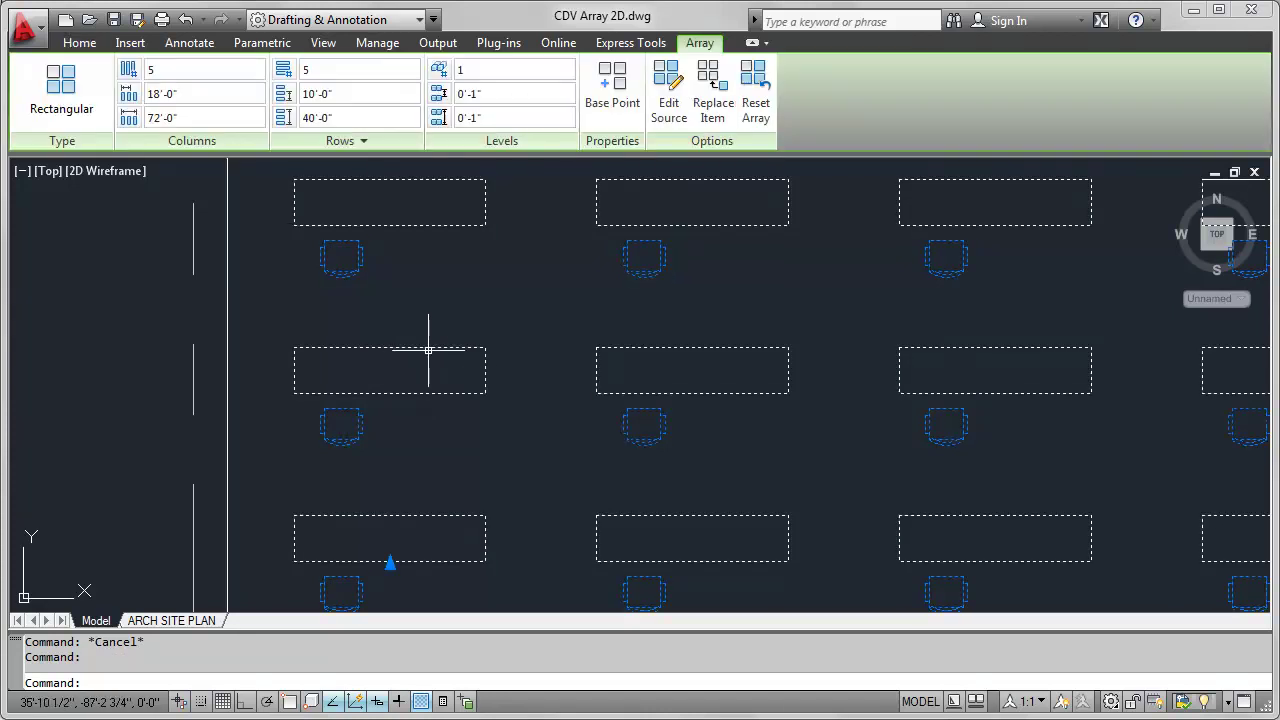
left_click(669, 118)
left_click(342, 394)
left_click(737, 466)
Mirror the chair about a vertical line through the desk's top-edge midpoint to add a second chair.
left_click(280, 95)
left_click(305, 378)
left_click(390, 460)
key("Return")
key("Return")
type("mid")
key("Return")
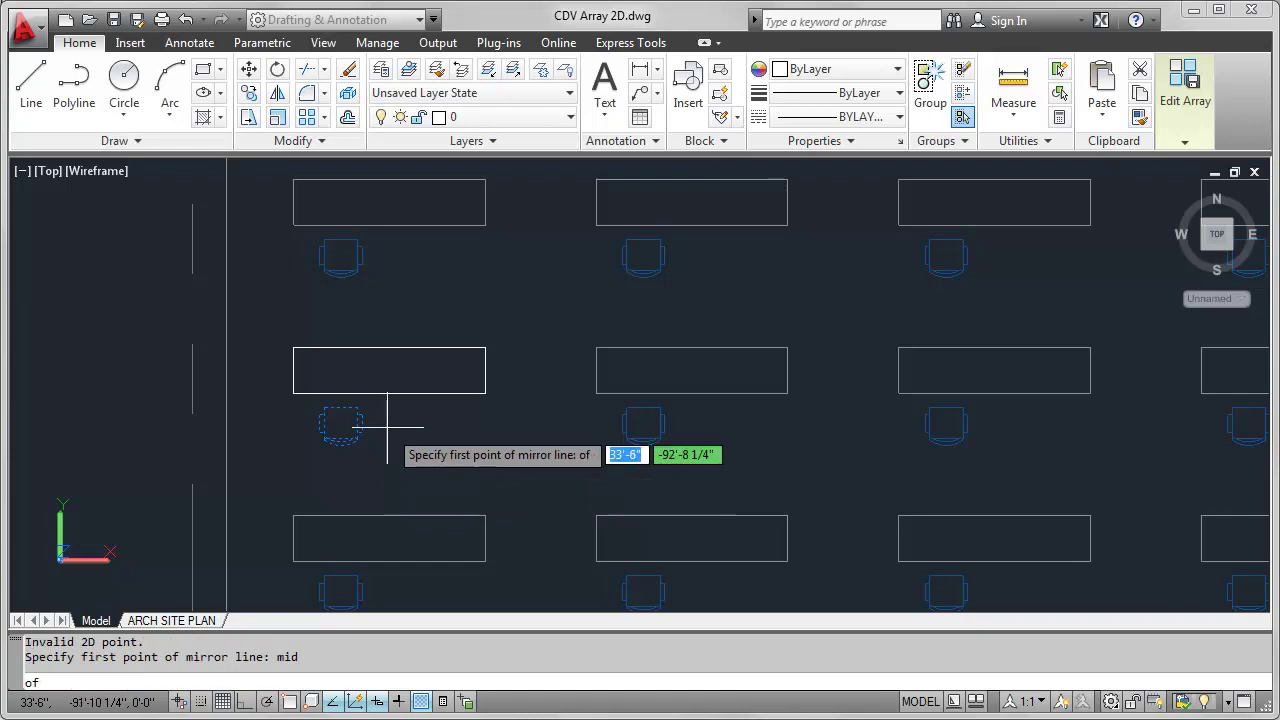
left_click(389, 354)
key("F8")
left_click(393, 452)
key("Return")
Convert the source desk's top edge into an outward-bowed arc.
scroll(489, 368, "down", 5)
scroll(471, 380, "up", 4)
scroll(468, 372, "up", 2)
middle_click_drag(468, 372, 466, 434)
left_click(465, 435)
mouse_move(445, 434)
left_click(500, 519)
left_click(440, 416)
Save the source edits to the array and zoom back out to the whole room.
scroll(443, 452, "down", 2)
left_click(1184, 142)
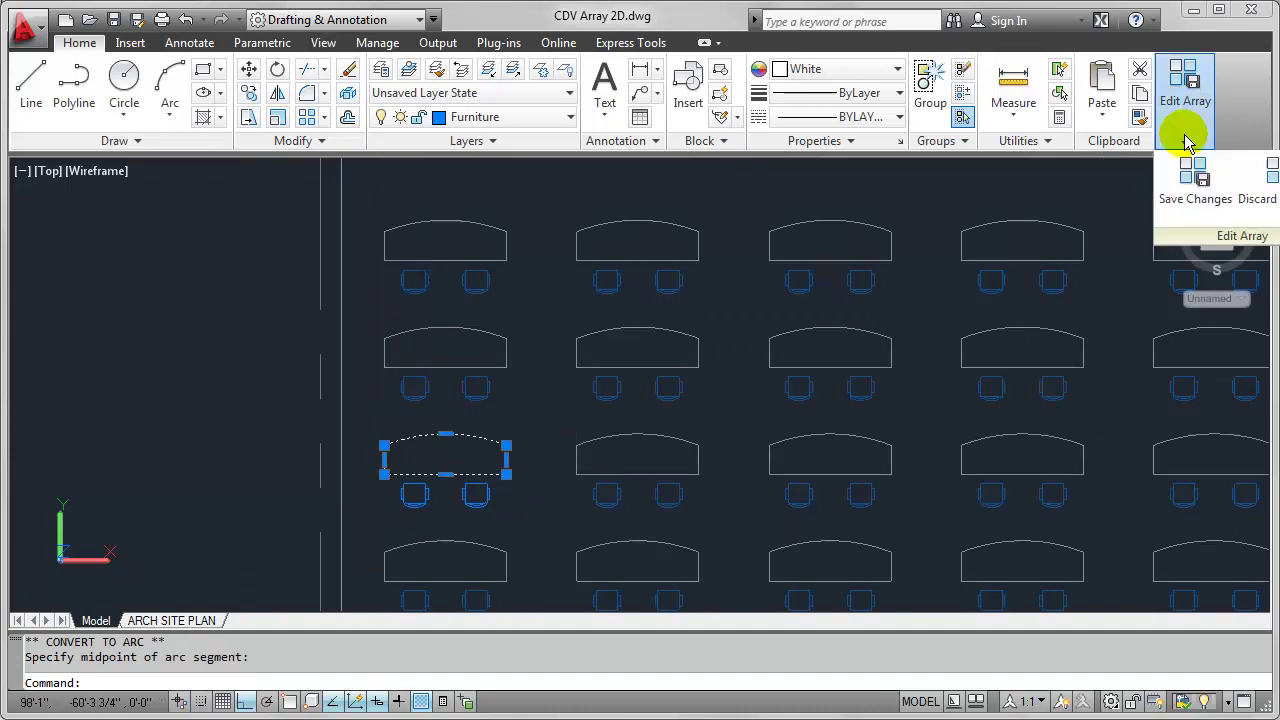
left_click(1208, 192)
scroll(754, 423, "down", 4)
middle_click_drag(754, 423, 676, 409)
Thaw the Arch_Struc_Columns layer to show the structural columns.
left_click(660, 118)
left_click(518, 380)
left_click(410, 385)
Delete the row-3 and row-4 desks sitting on the red columns.
scroll(790, 440, "up", 3)
left_click(750, 398)
left_click(749, 453)
key("Delete")
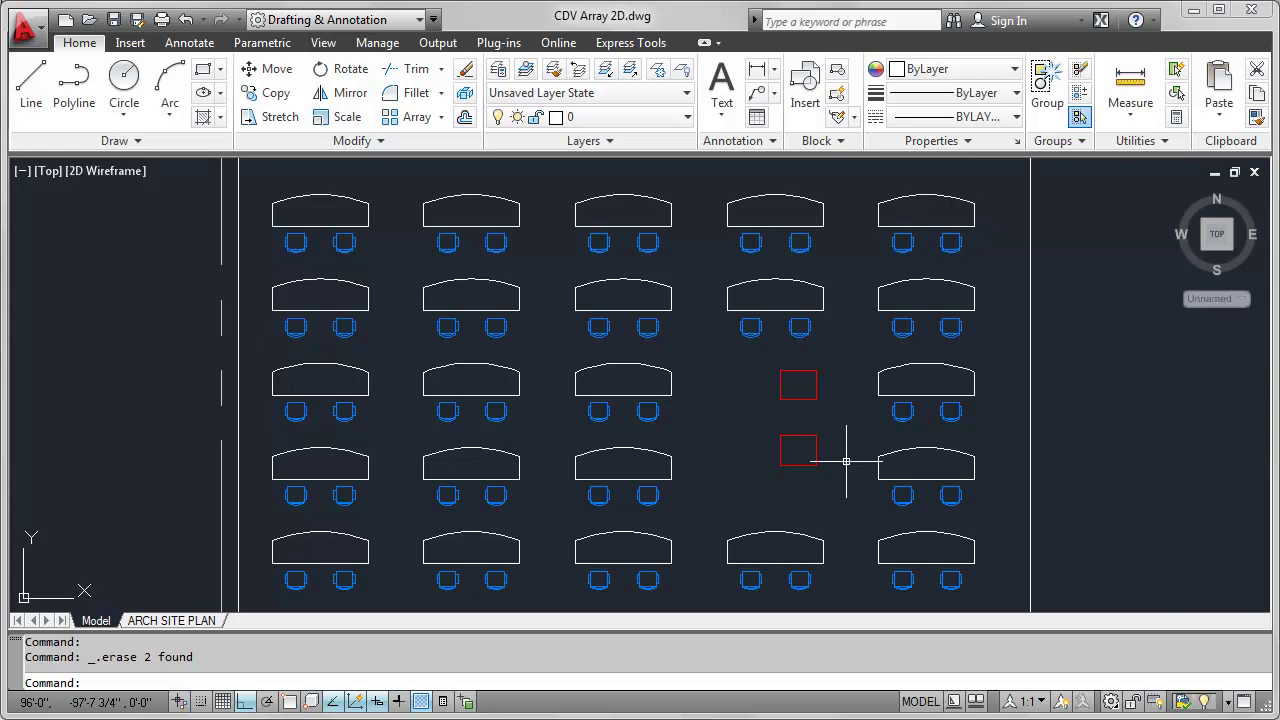